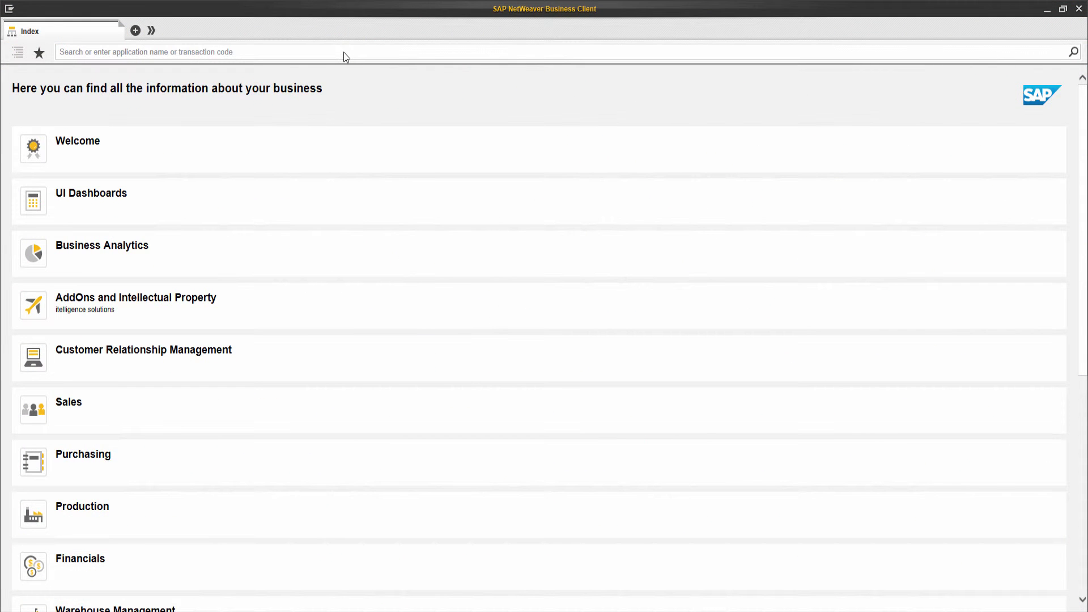
Launch /SANAECOM/U_TABLES from /n/sanaecom and widen the Dialog Structure pane
click(344, 52)
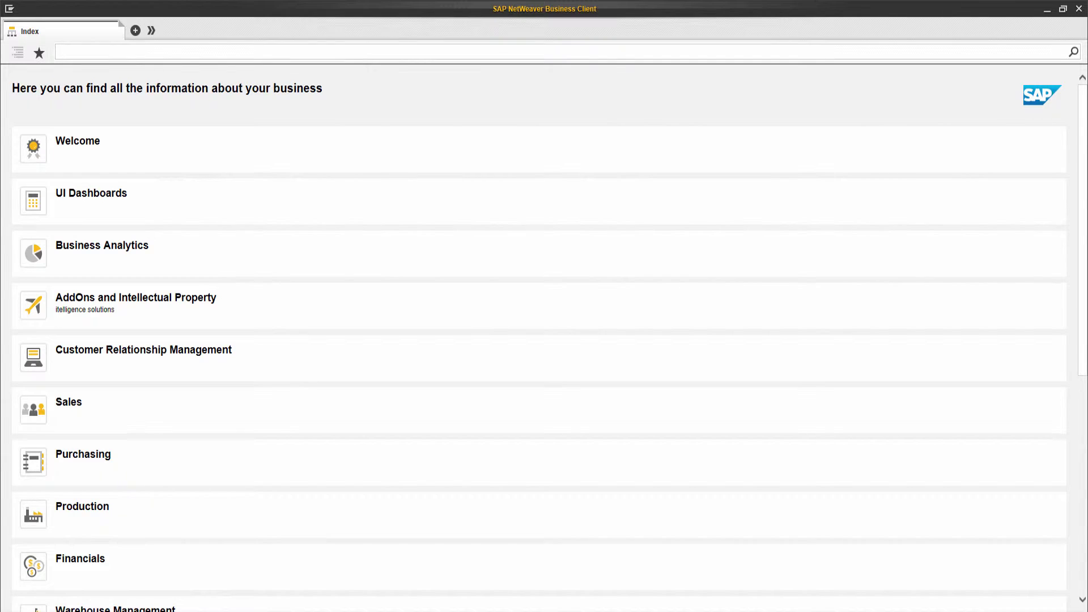
text(/n/sanaecom)
key(Down)
key(Down)
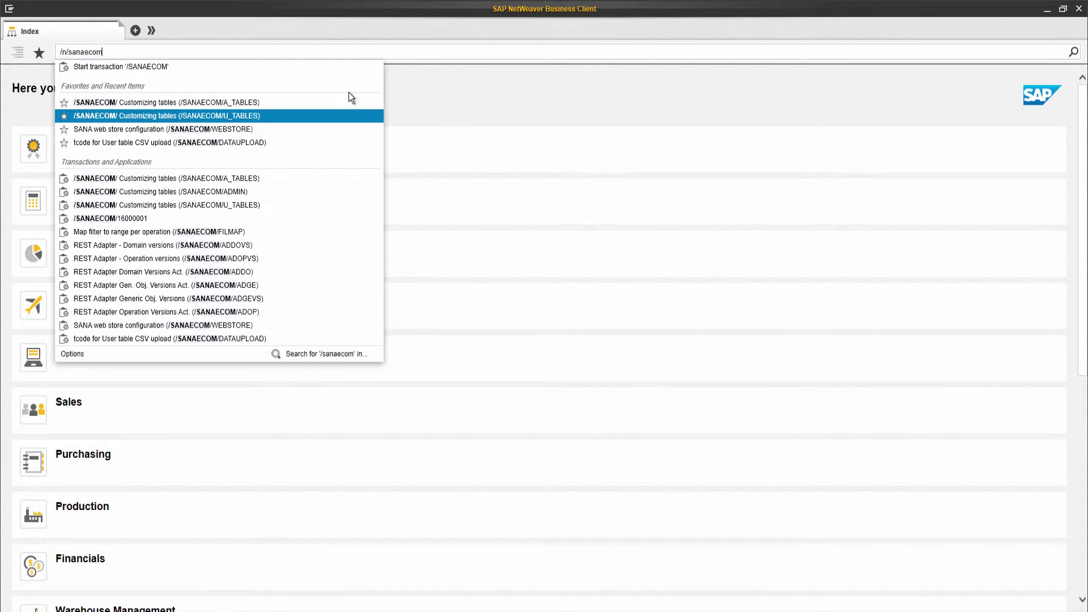
key(Return)
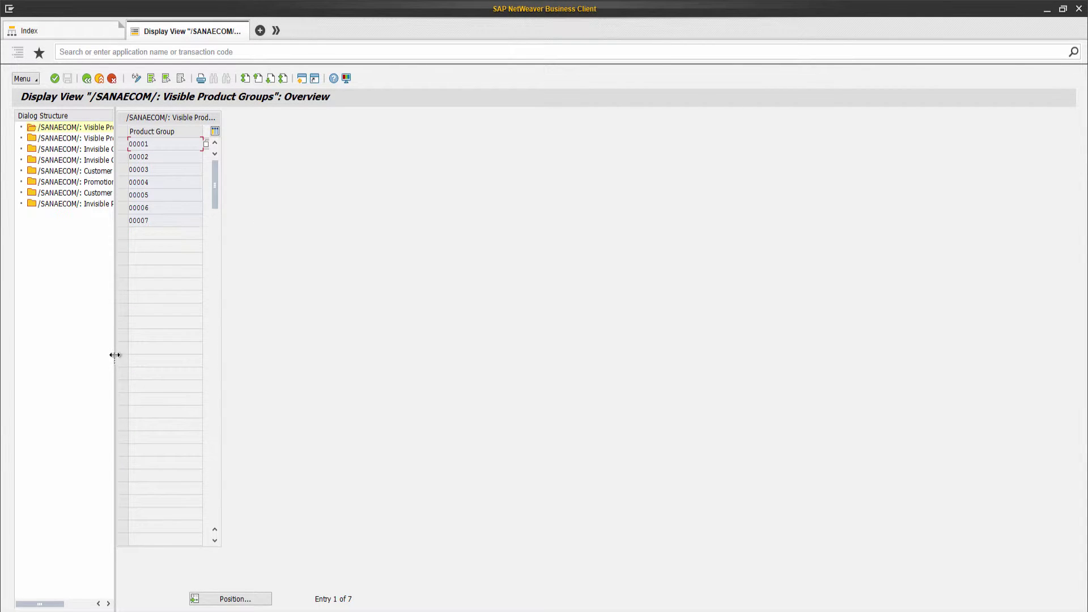
drag(113, 354, 191, 355)
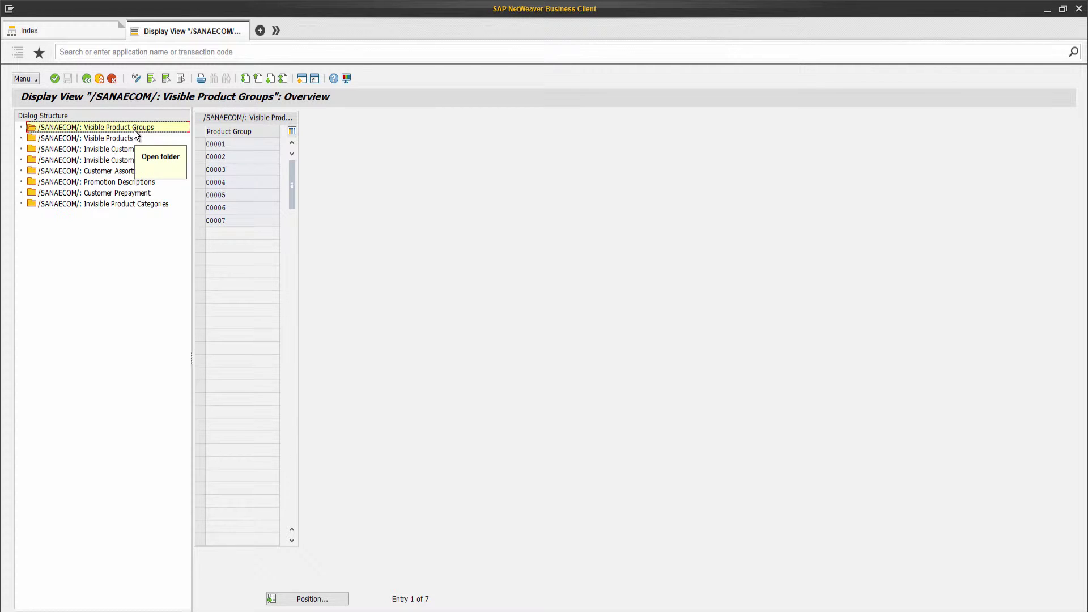
Browse the Visible Products and Customer Assortment tables, ending on Visible Product Groups
double_click(128, 139)
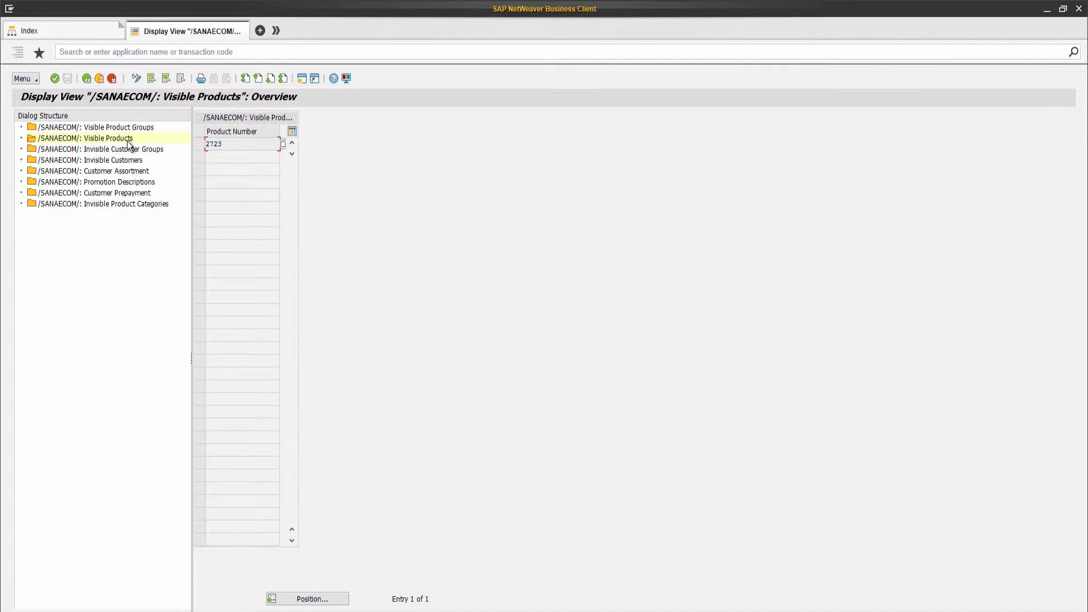
click(122, 172)
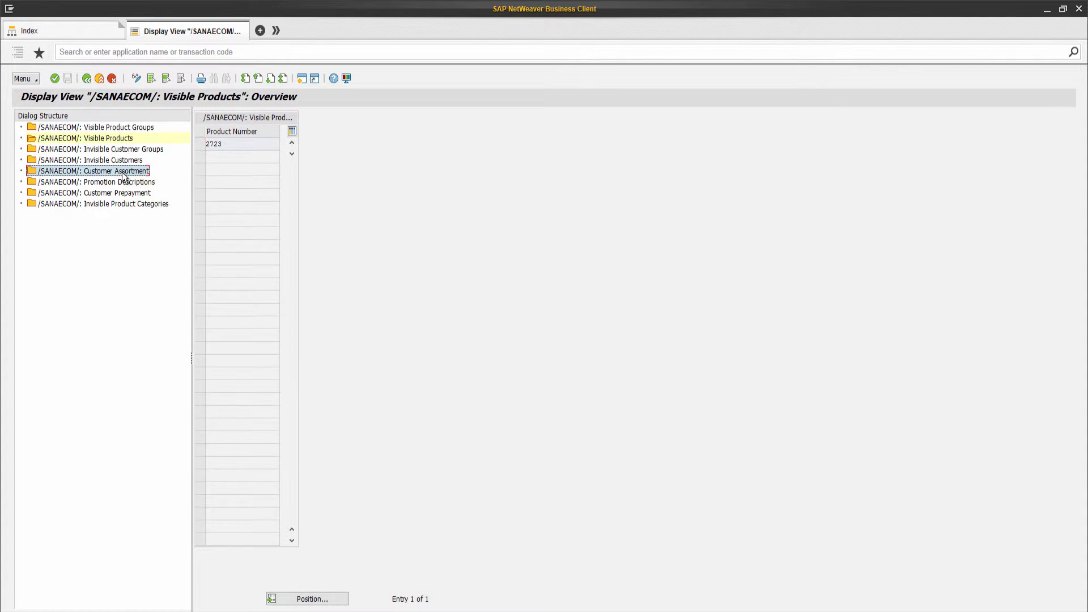
double_click(113, 172)
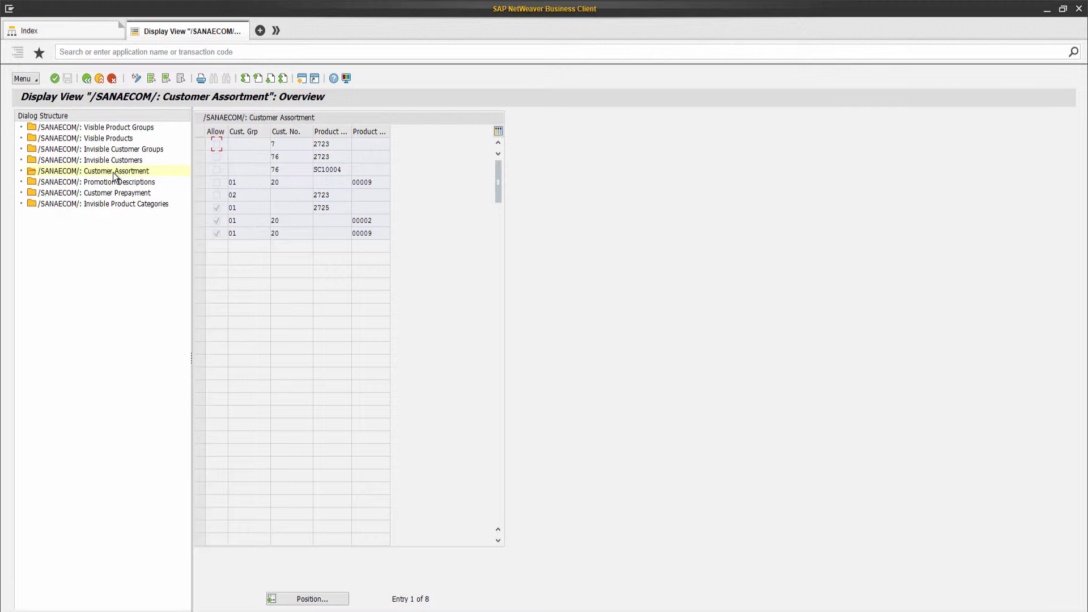
double_click(112, 141)
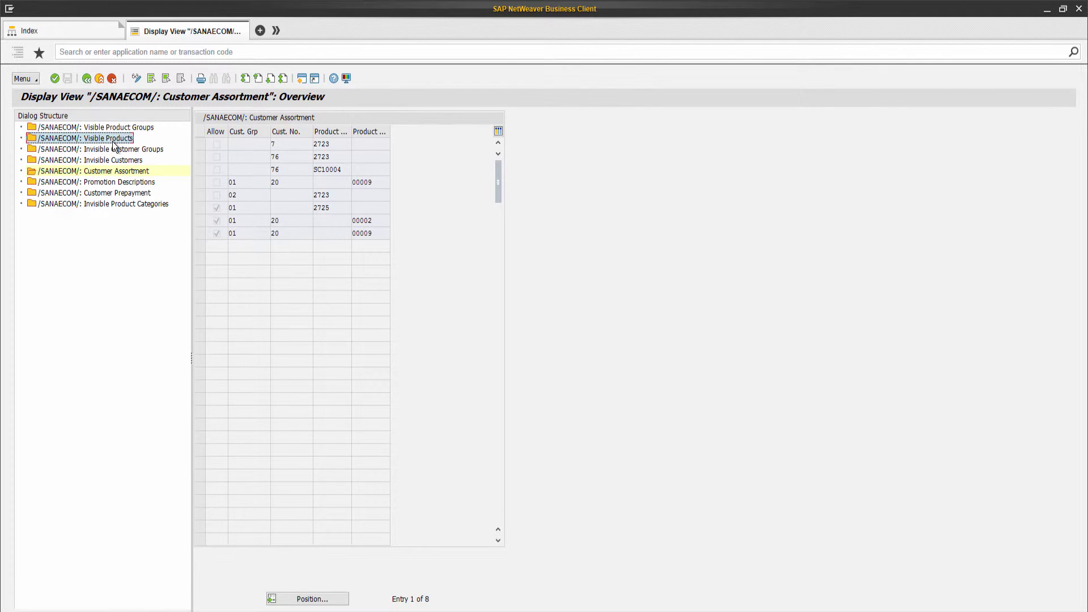
double_click(111, 128)
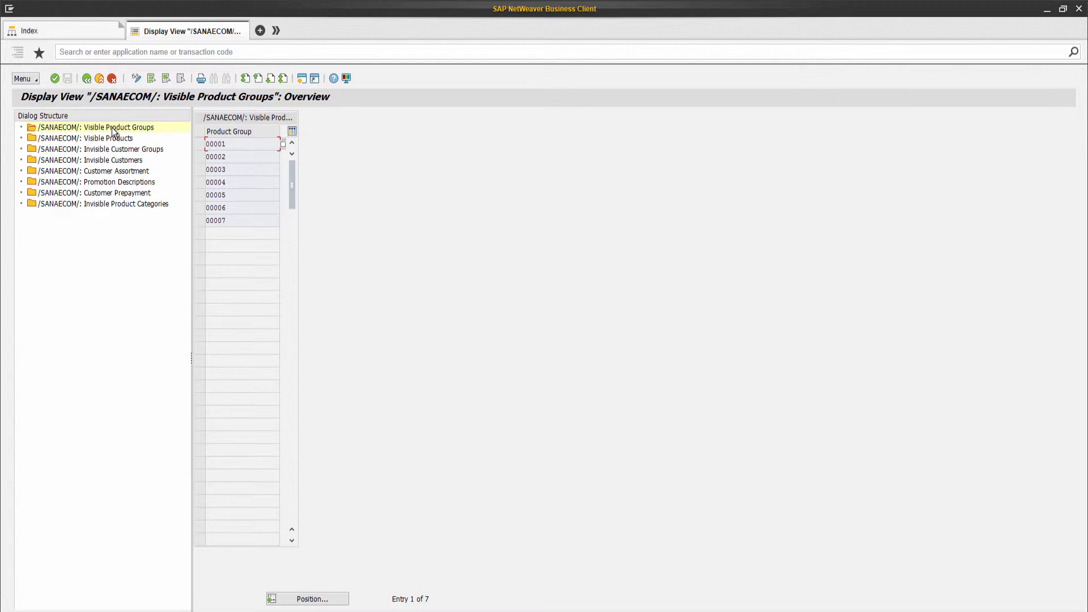
Enter /n/sanaecom/webstore and choose the Start SANA web store configuration transaction
click(139, 52)
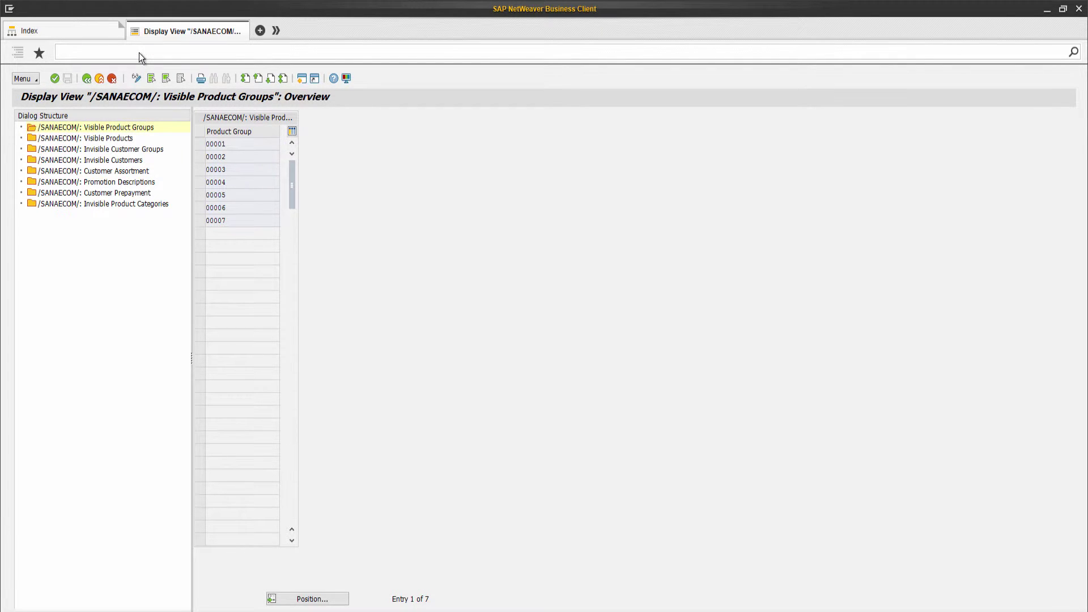
text(/n/sanaecom/webstore)
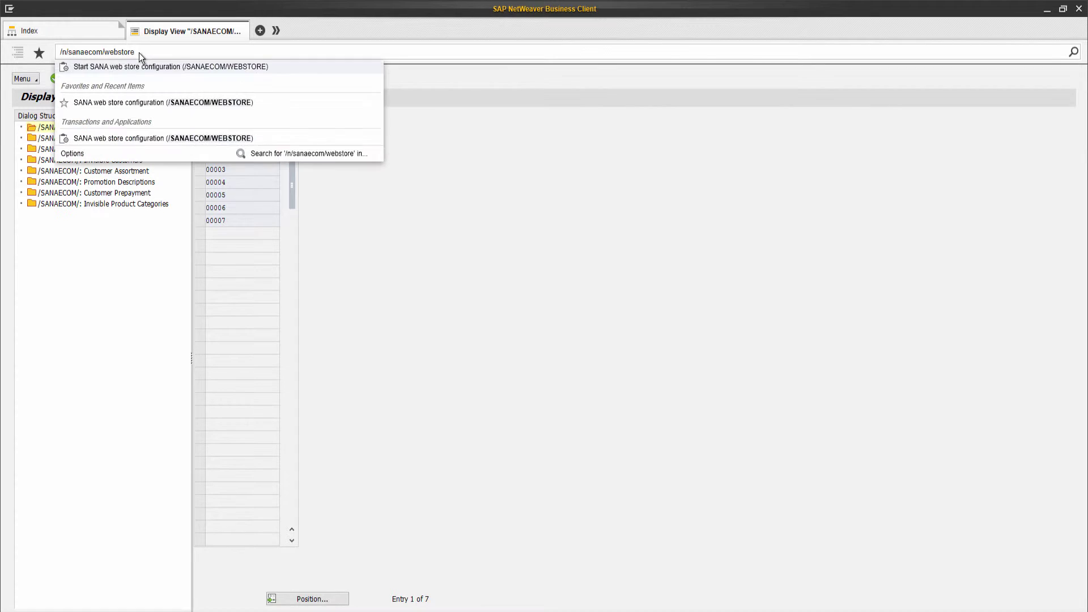
key(Down)
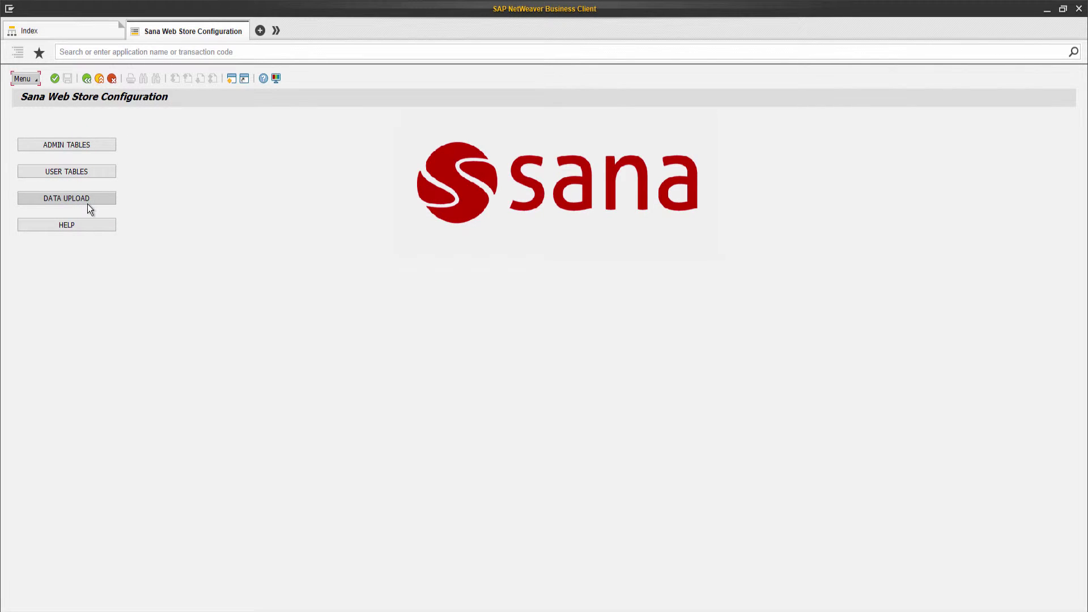
Launch the User table CSV upload tcode via /n/sanaecom/data, leaving the mode on Download
click(134, 57)
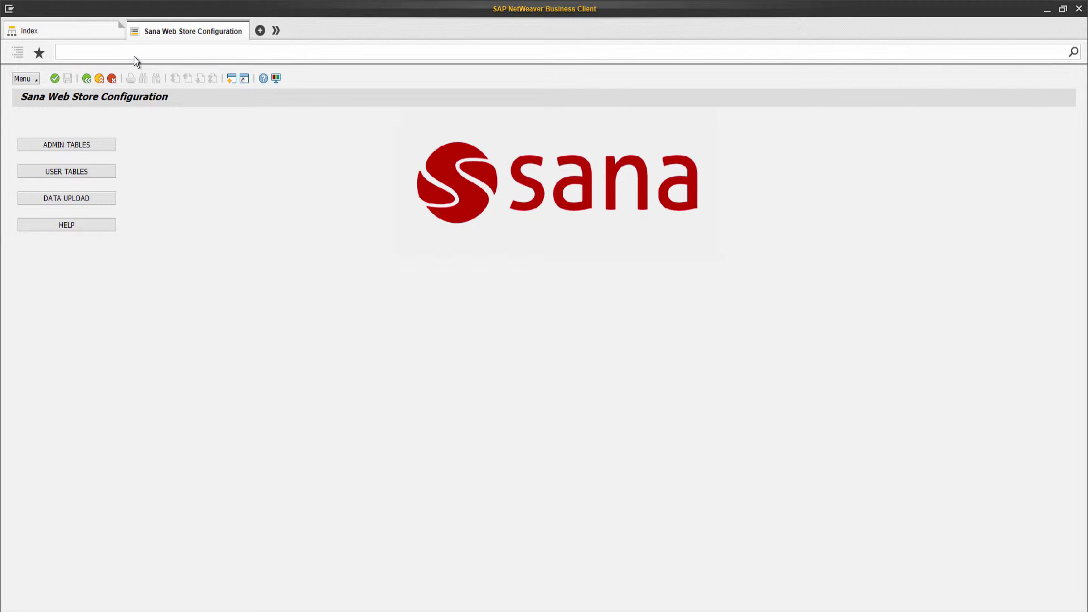
text(/n/sanaecom/data)
key(Down)
key(Down)
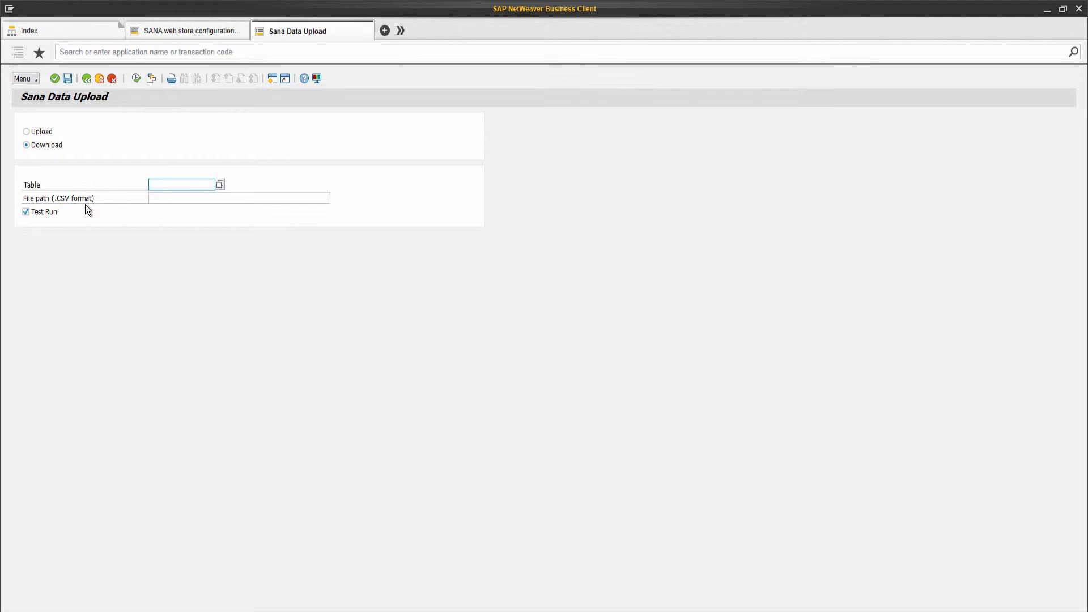
click(48, 134)
click(45, 147)
click(220, 185)
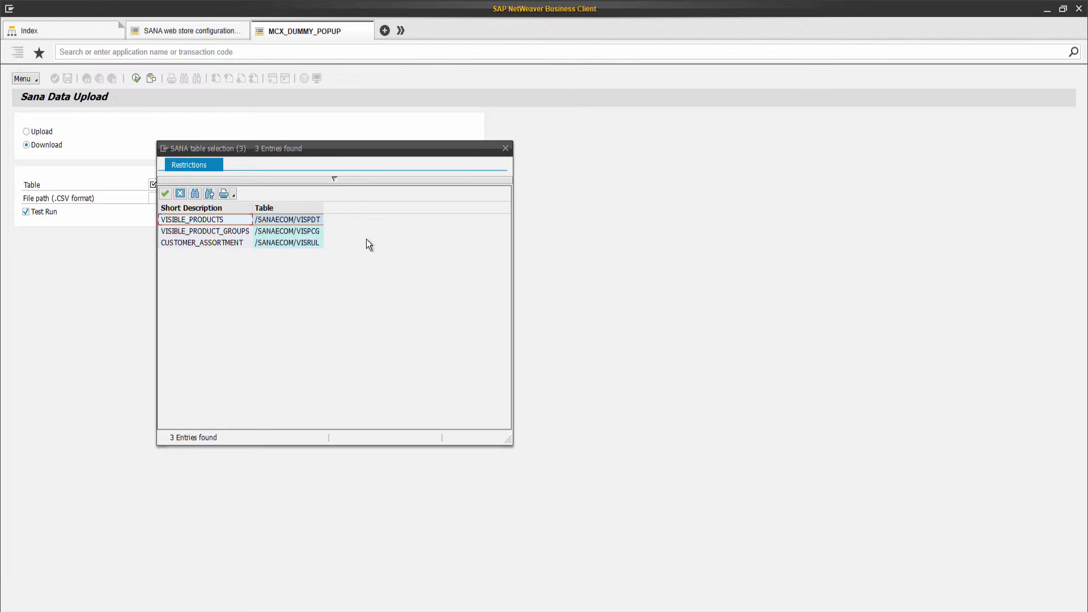
click(505, 149)
click(182, 198)
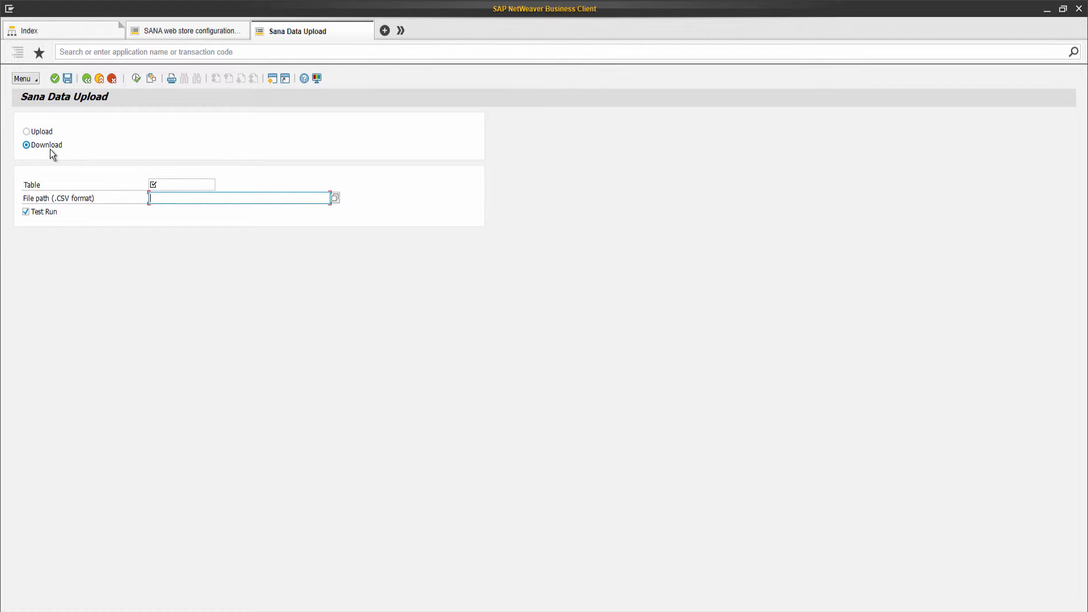
Choose VISIBLE_PRODUCT_GROUPS (/SANAECOM/VISPCG) as the table from the F4 list
click(167, 185)
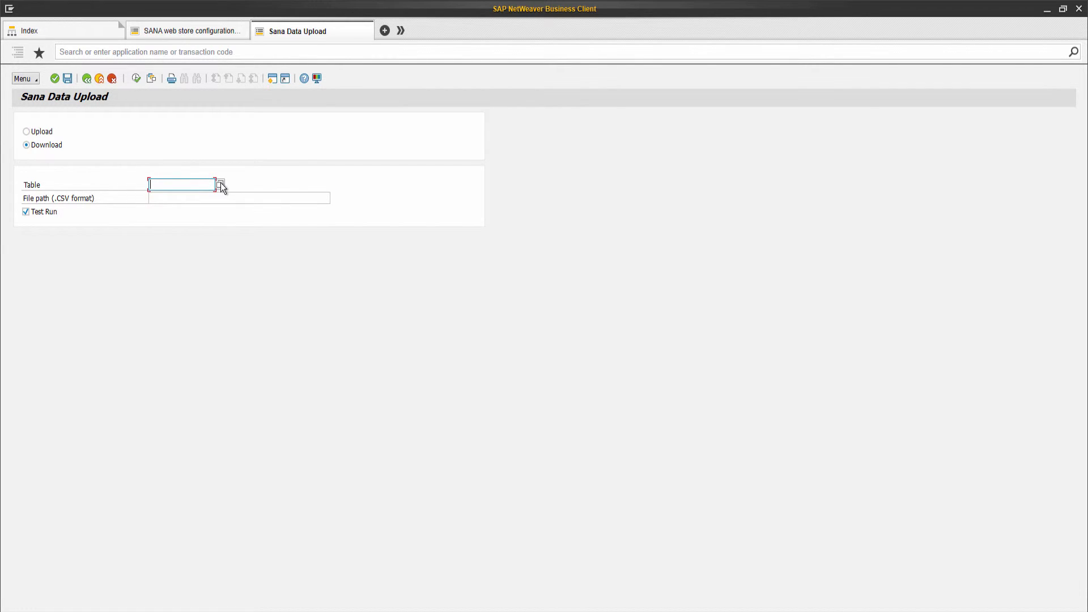
click(220, 184)
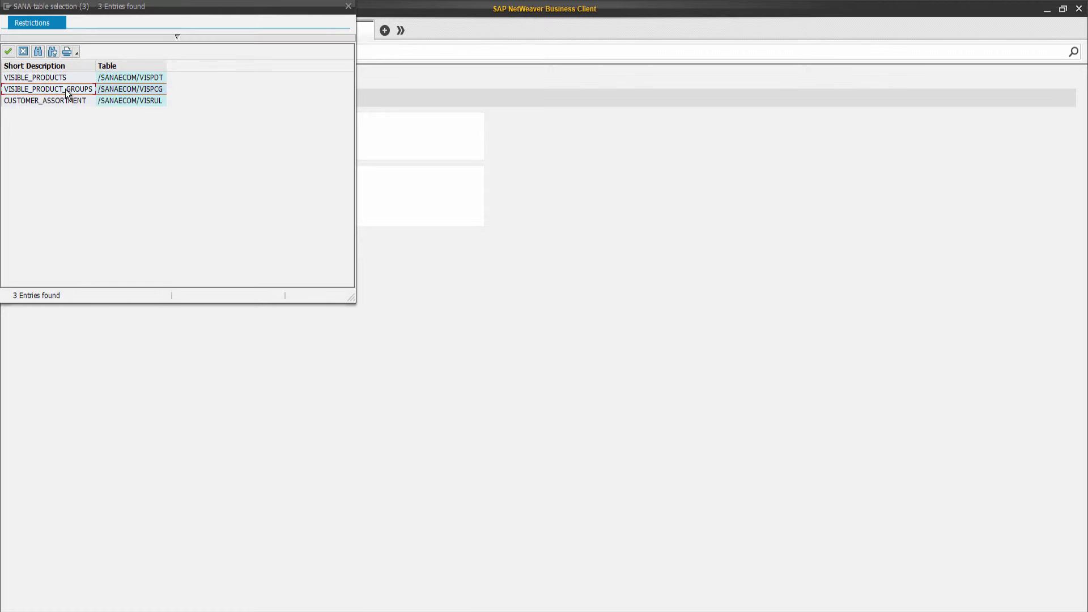
click(11, 54)
Set the file path to the Desktop folder and switch off Test Run
click(173, 195)
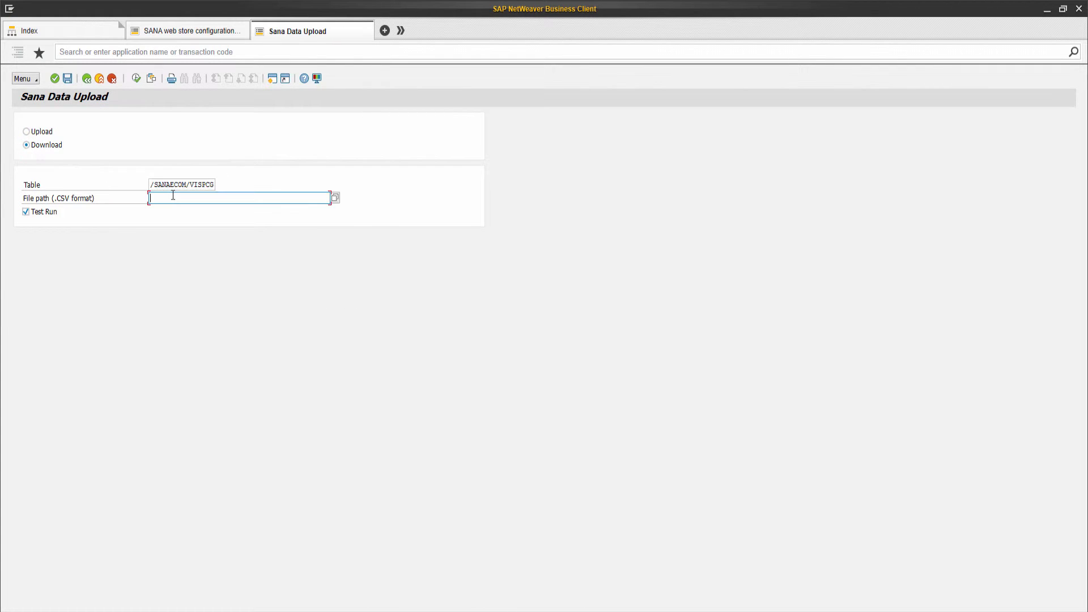
click(335, 198)
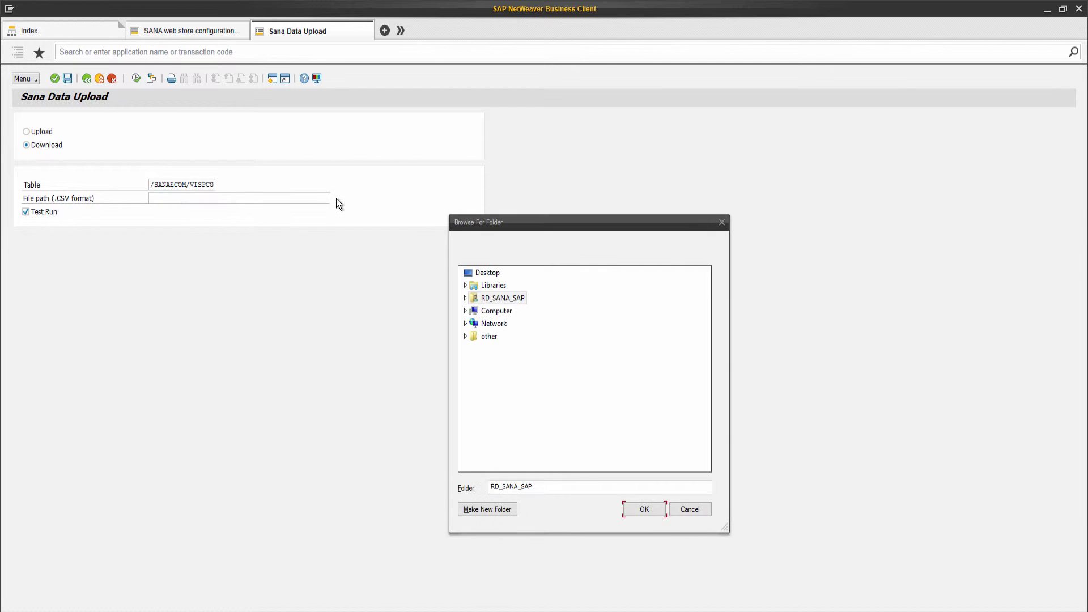
click(488, 273)
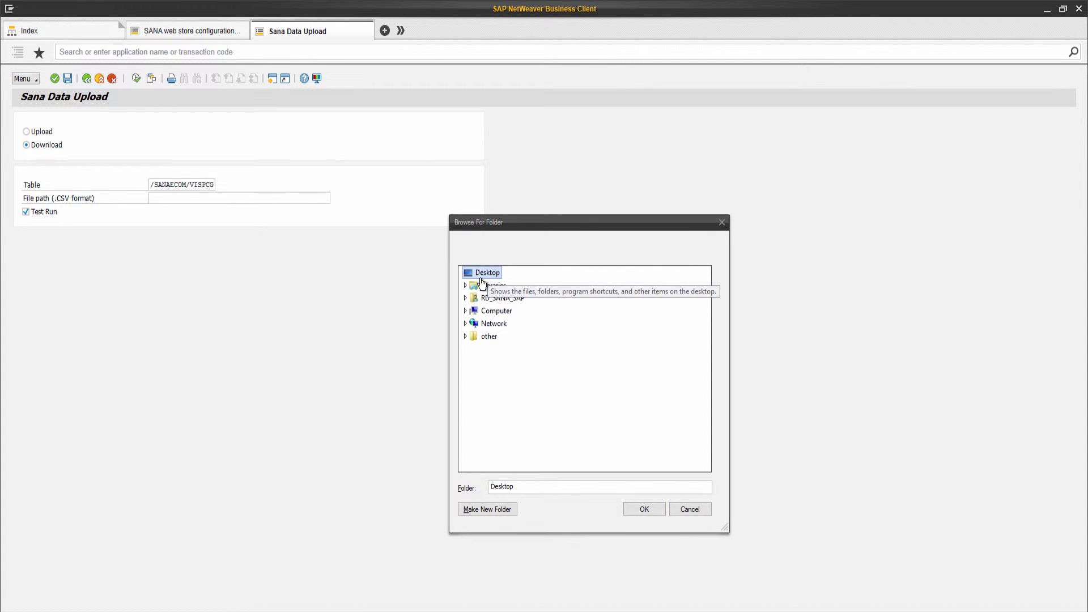
click(642, 507)
click(266, 200)
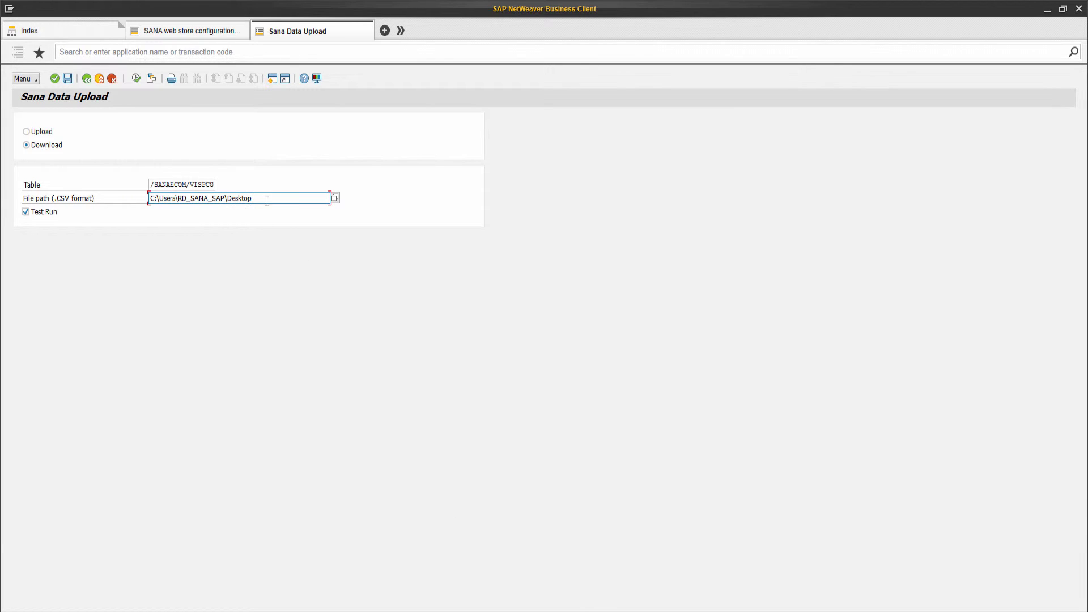
click(26, 212)
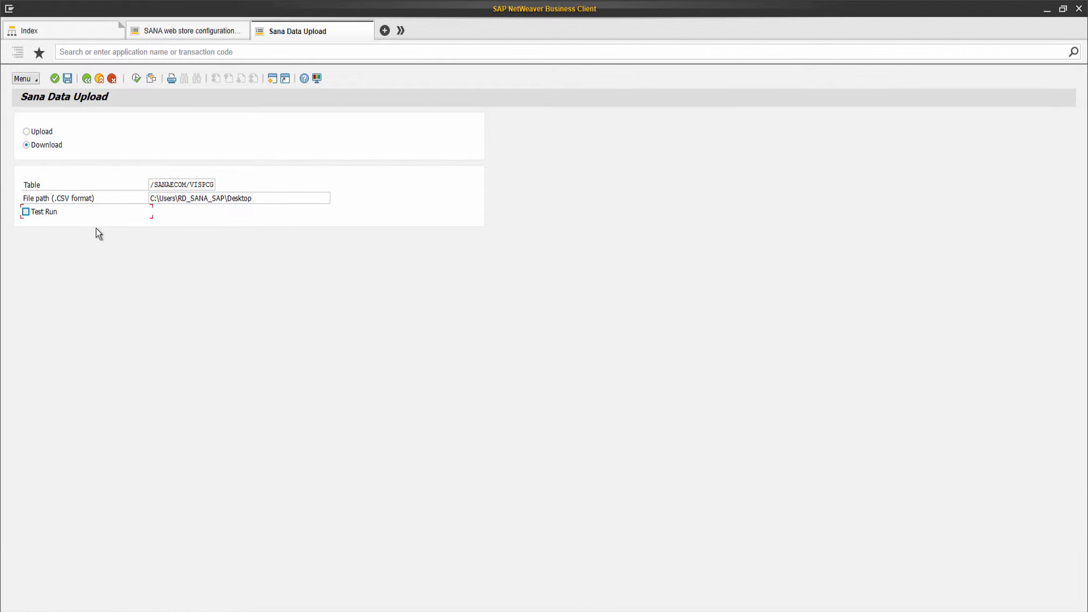
Execute the download and allow SAP GUI access to the Desktop folder
click(136, 79)
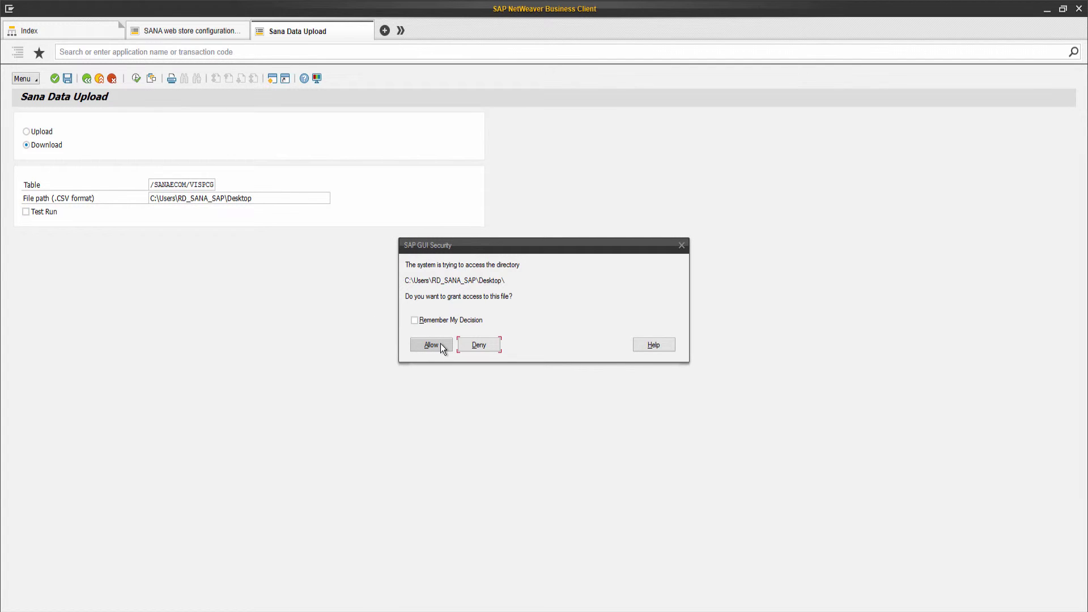
click(440, 344)
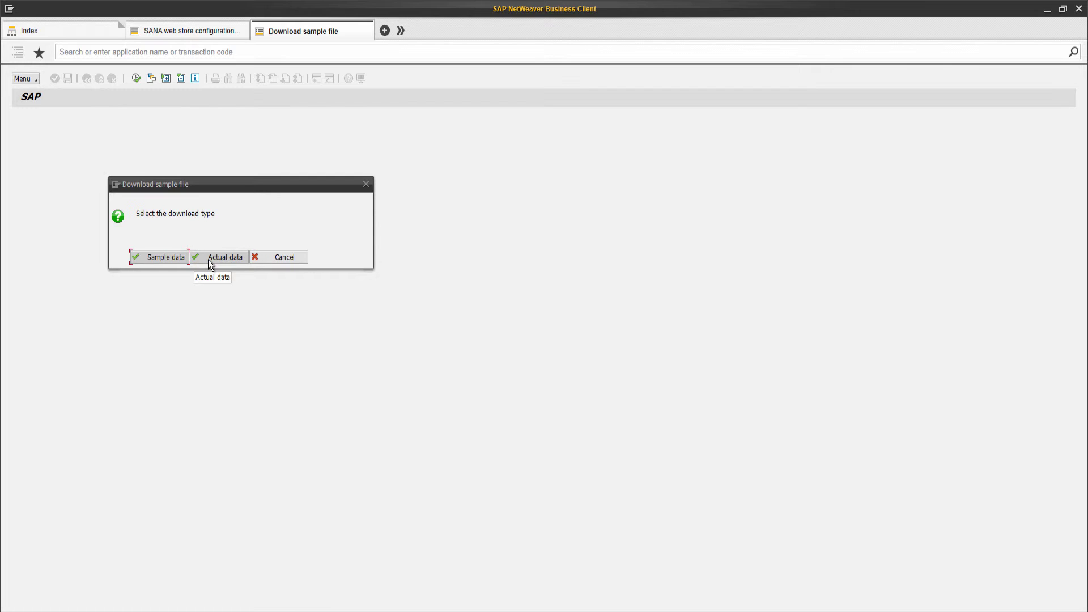
Choose the data download and allow creating VisibleProdGroups.csv on the Desktop
click(162, 258)
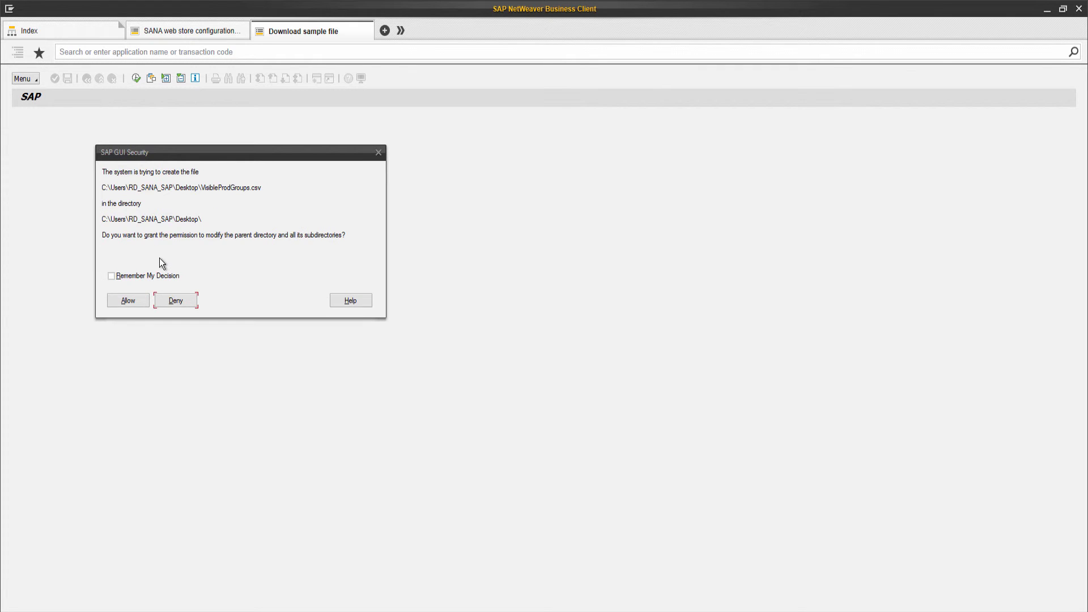
click(143, 303)
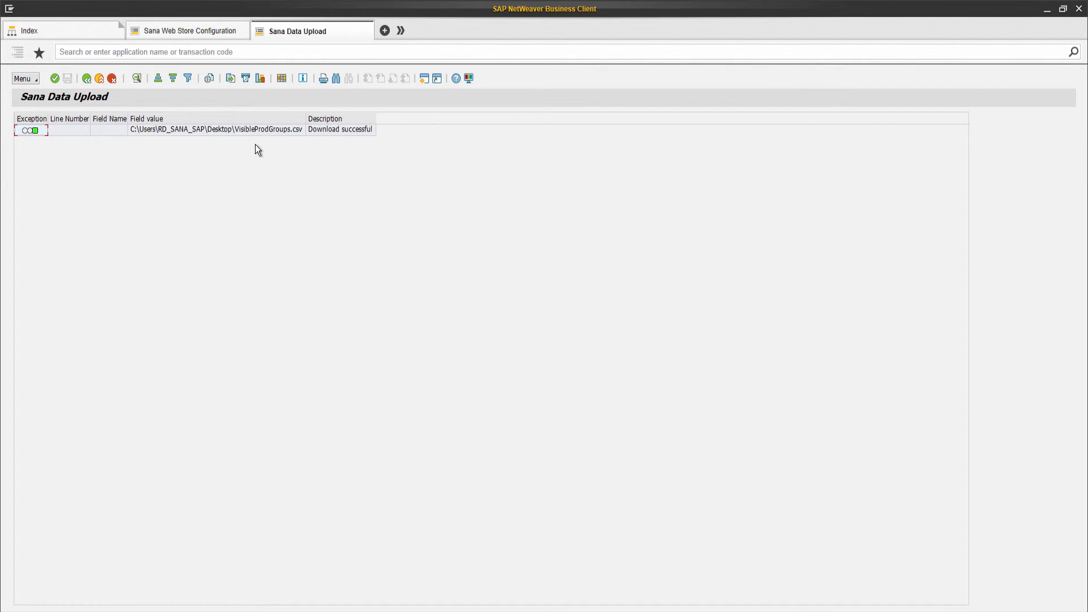
Close the results, open Data Upload in Upload mode and pick VISIBLE_PRODUCT_GROUPS
click(371, 27)
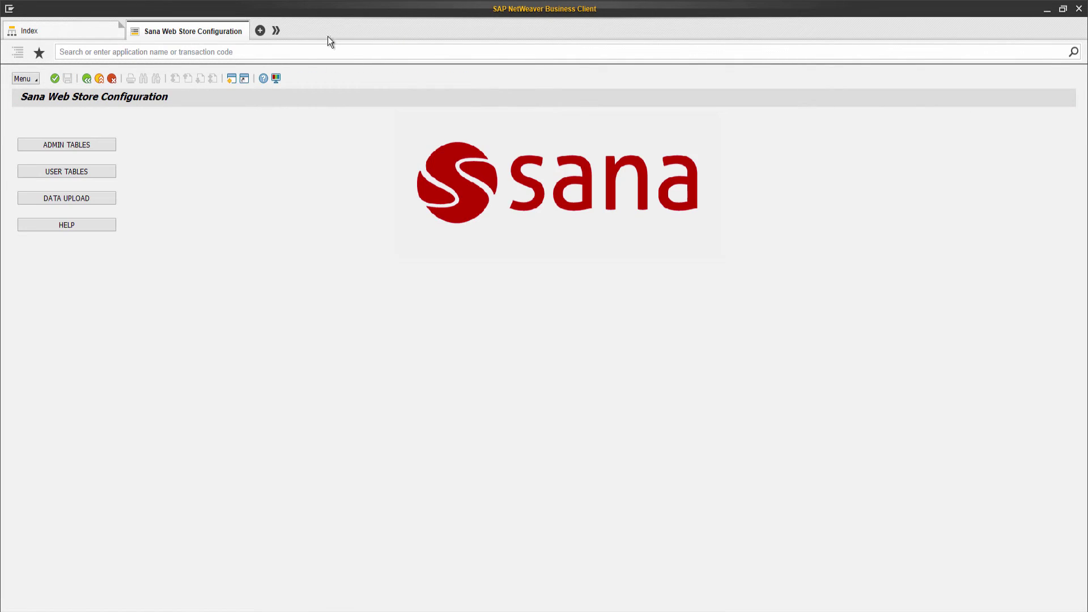
click(95, 197)
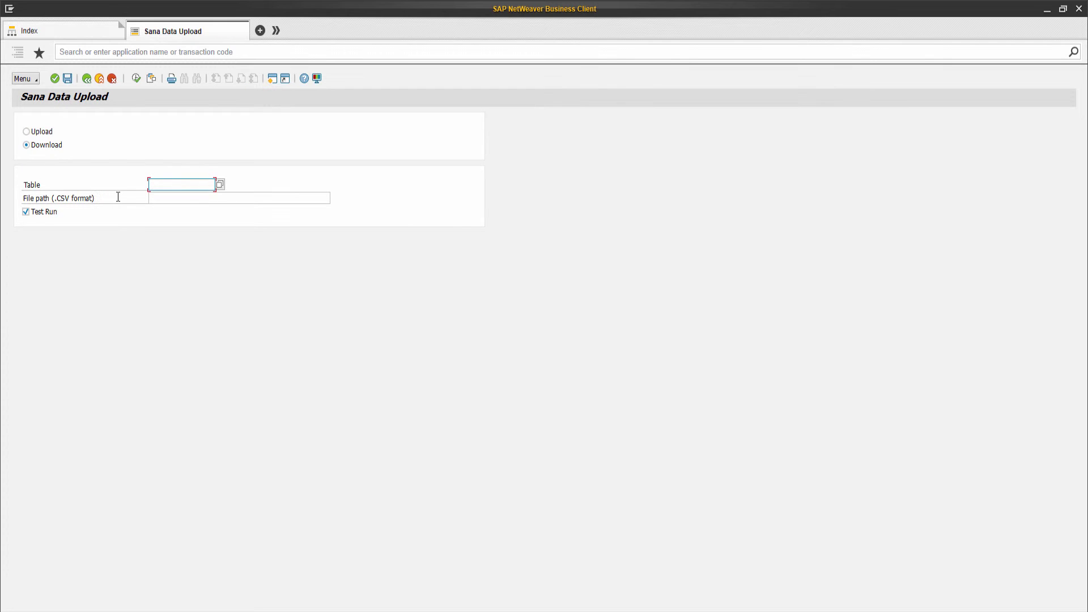
click(47, 133)
click(220, 184)
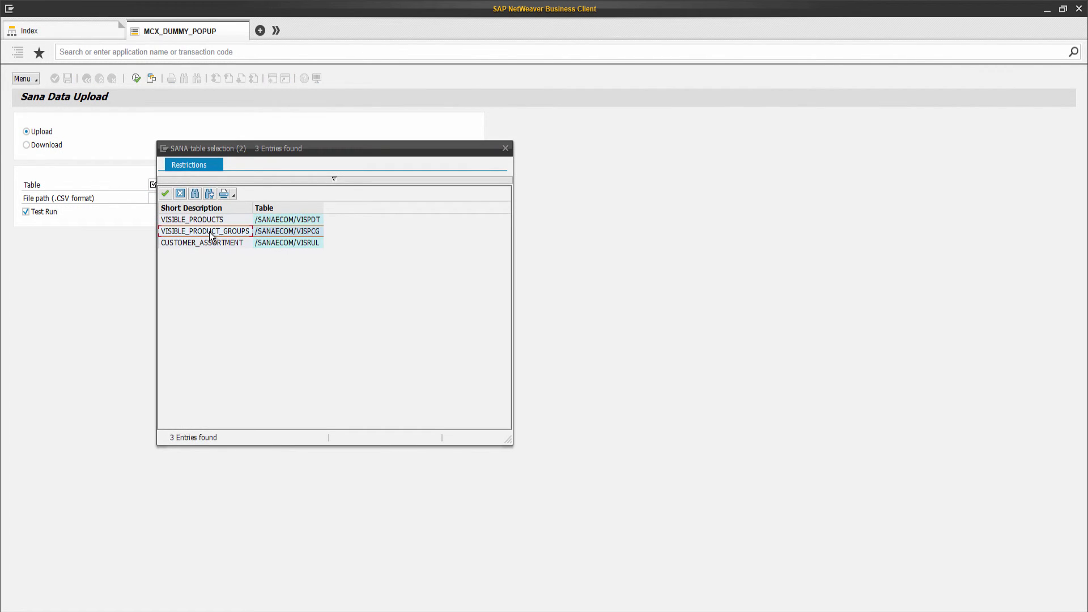
click(165, 194)
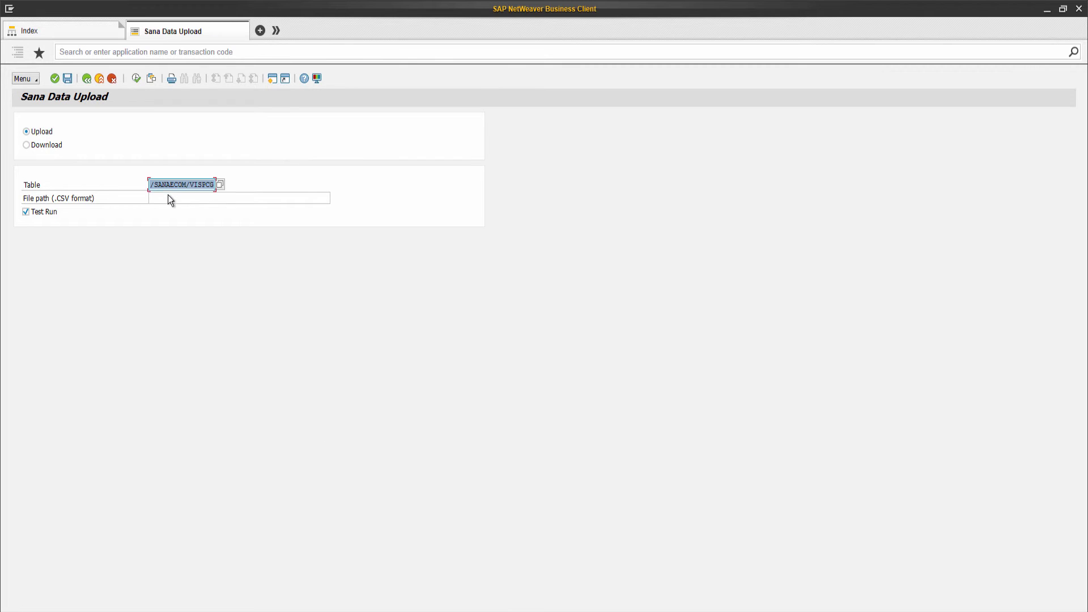
Set the file path to Desktop\Data\VisibleProdGroups.csv
click(157, 199)
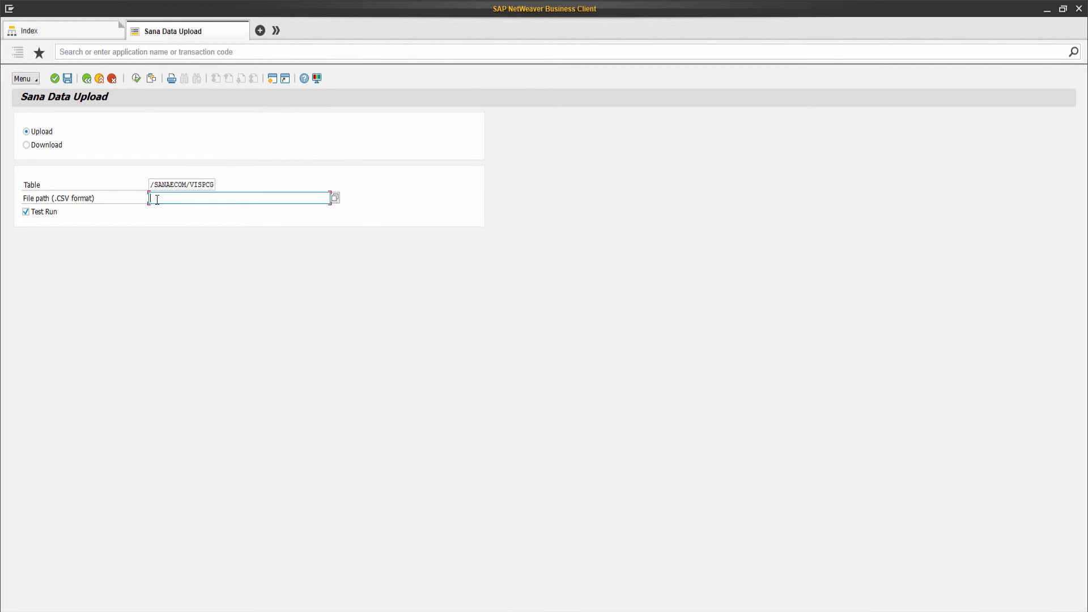
click(335, 198)
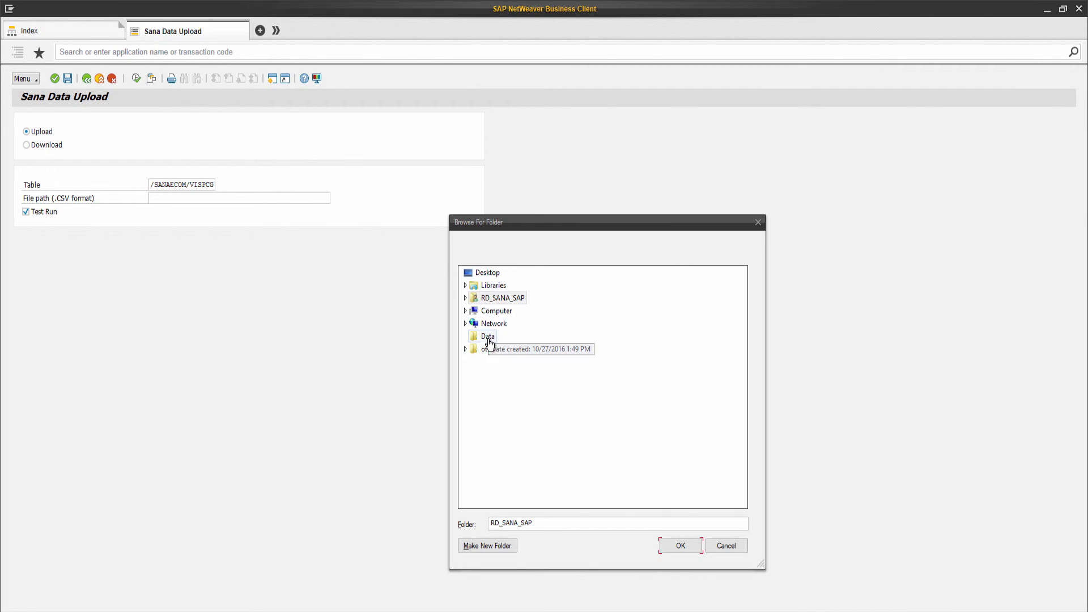
click(487, 336)
click(674, 545)
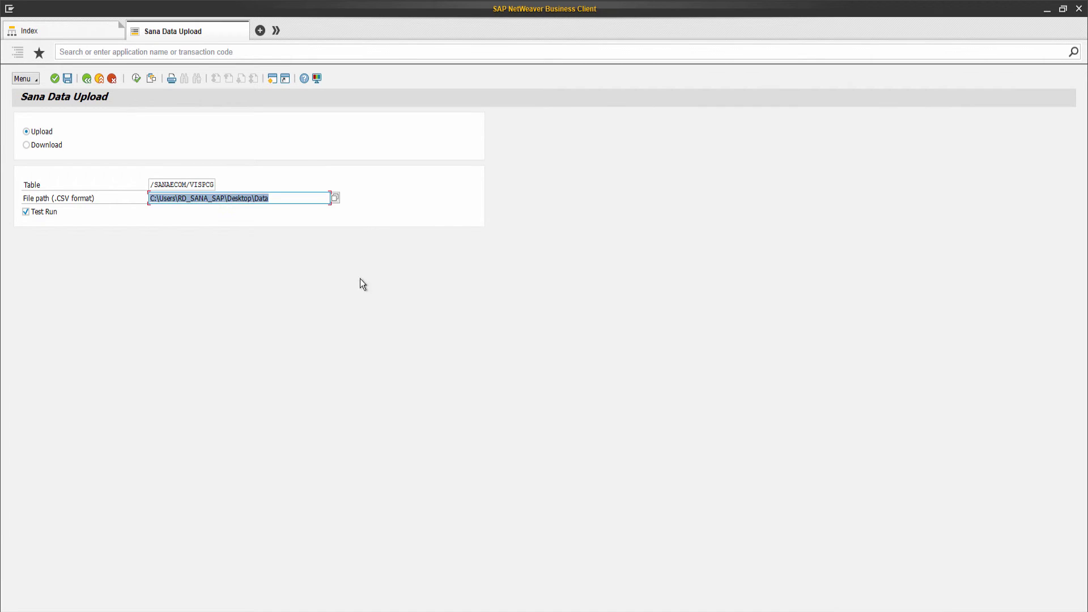
click(288, 197)
text(\)
text(VisibleProdGroups.csv)
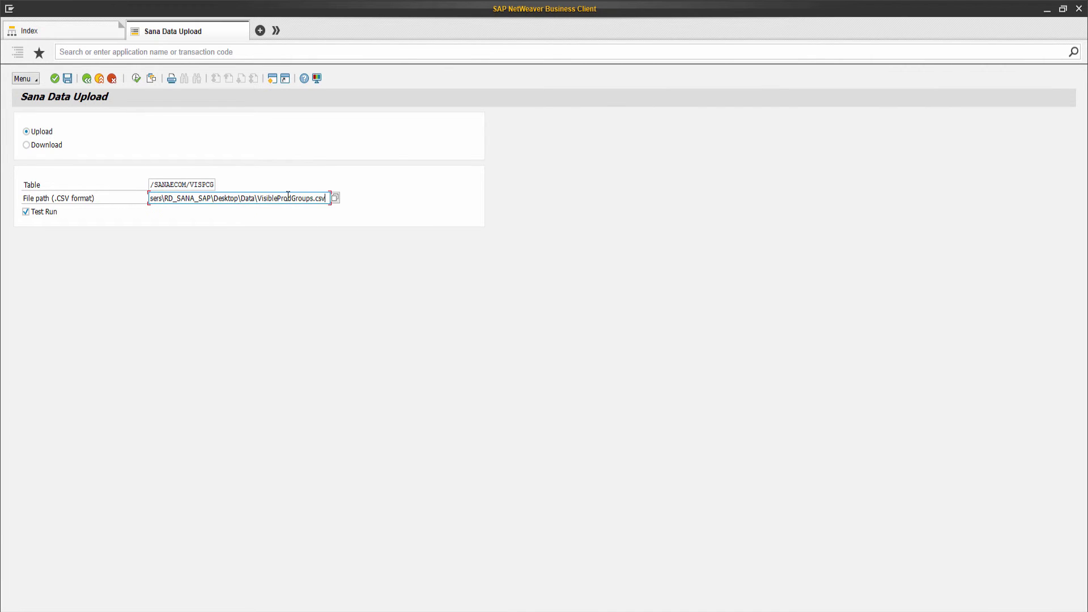
drag(241, 198, 327, 198)
click(327, 198)
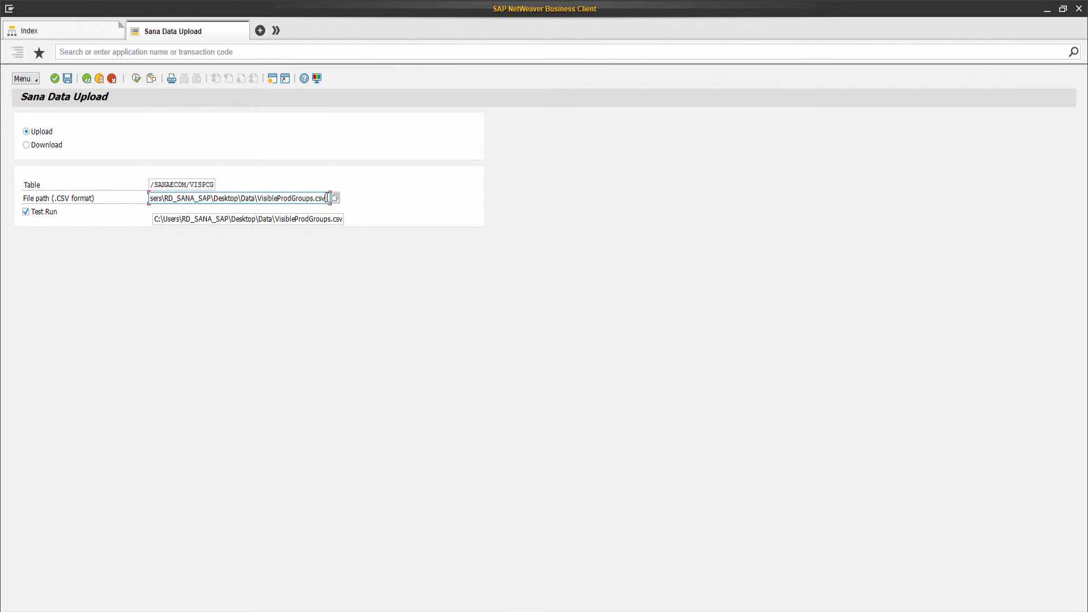
click(157, 198)
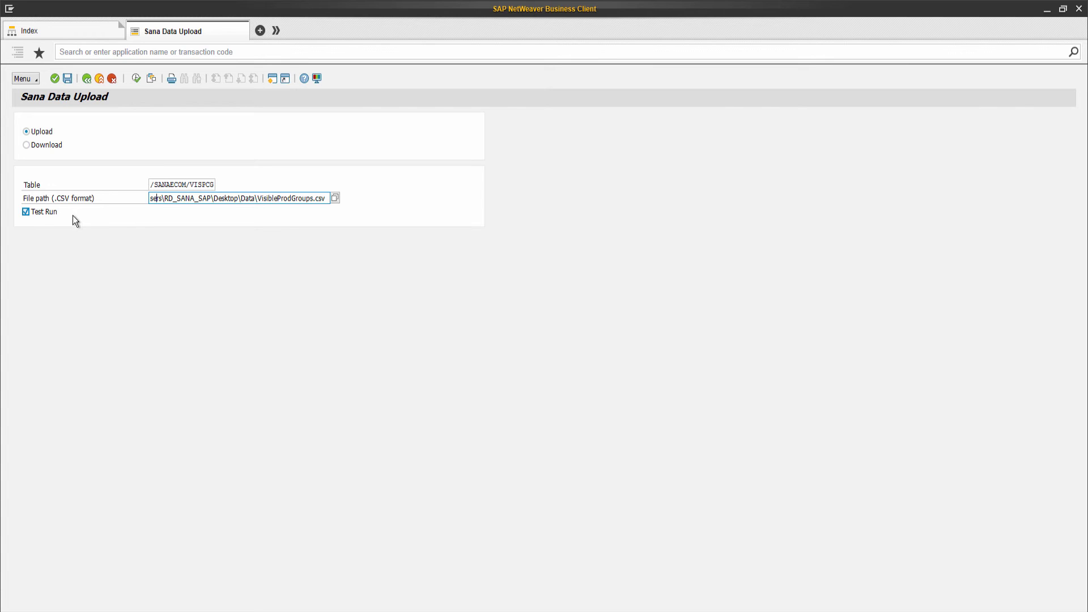
key(alt+Tab)
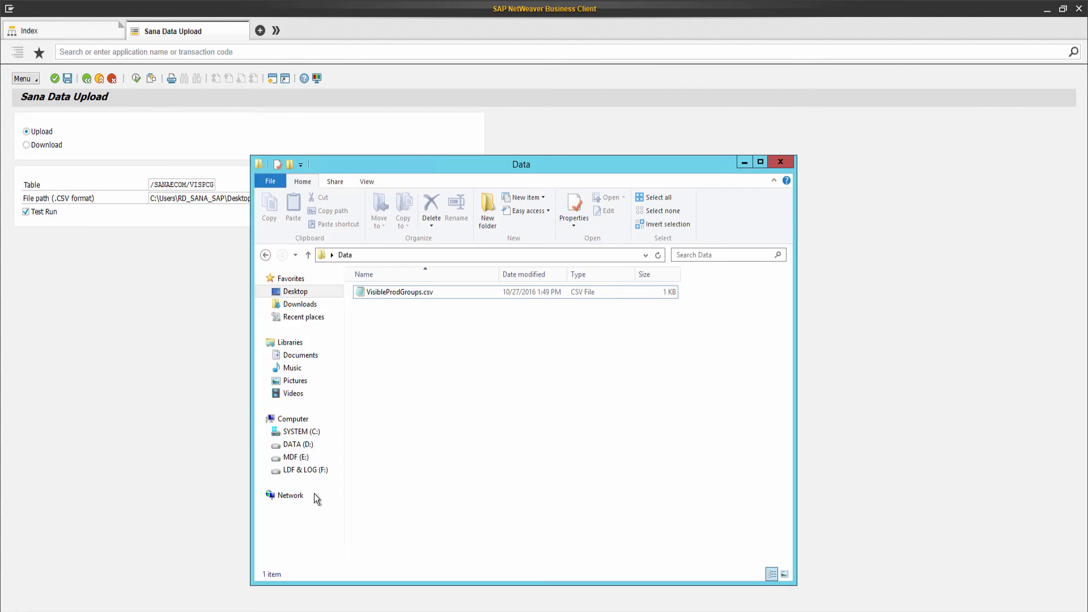
double_click(396, 293)
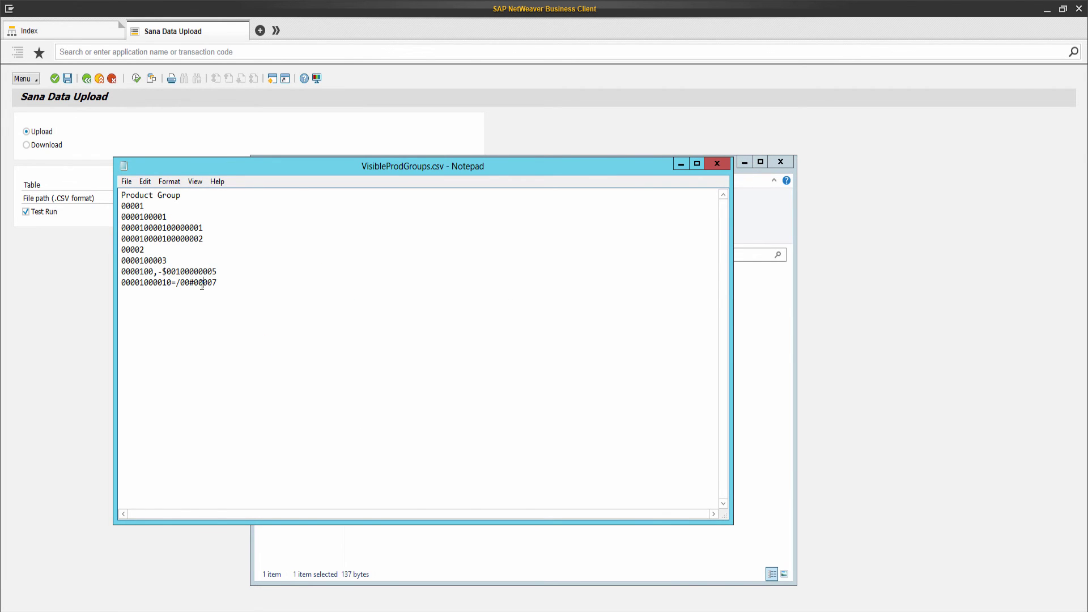
Close Notepad, test-run the upload allowing file access, and inspect rejected lines 7 and 8
click(716, 164)
click(780, 162)
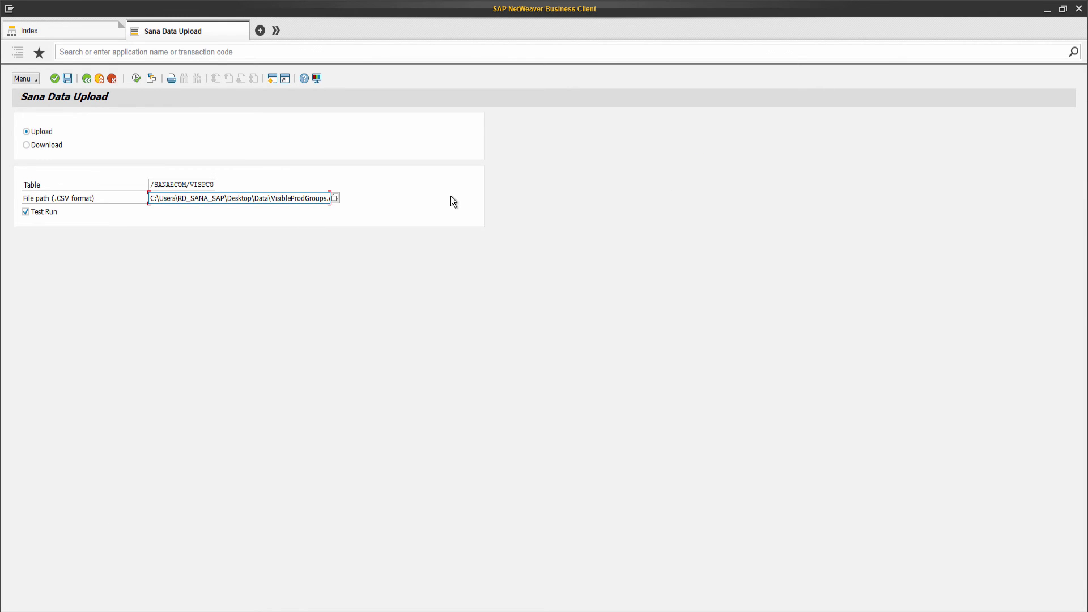
click(136, 79)
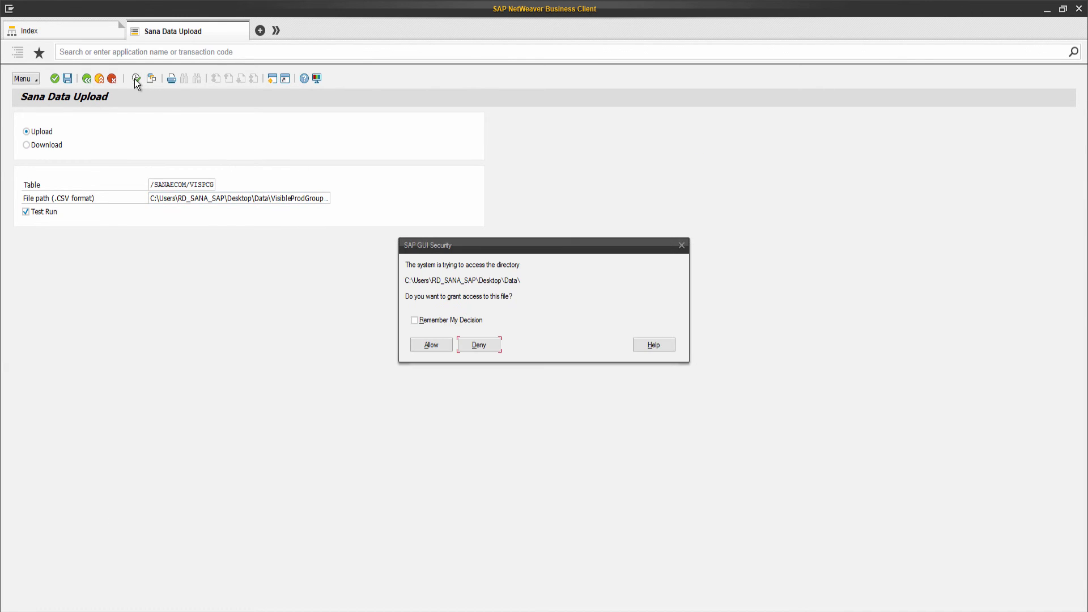
click(426, 346)
click(426, 345)
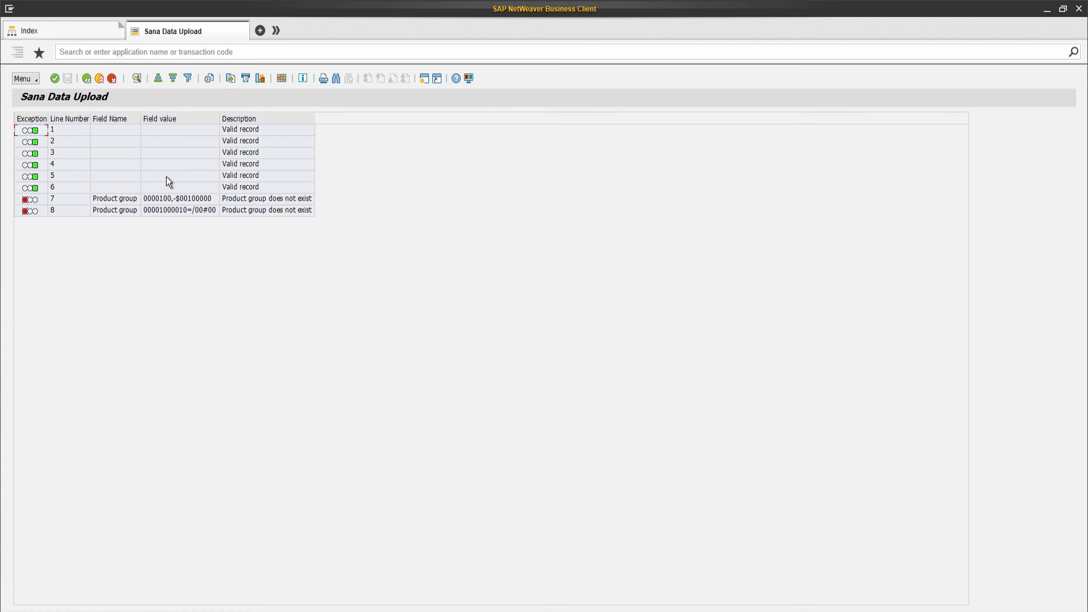
click(243, 198)
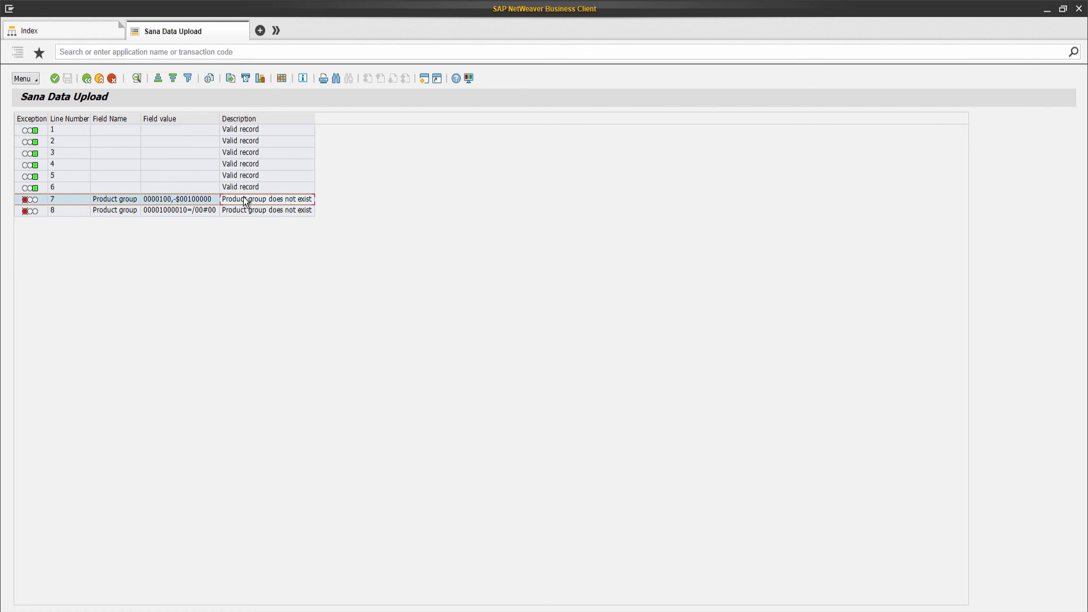
click(181, 213)
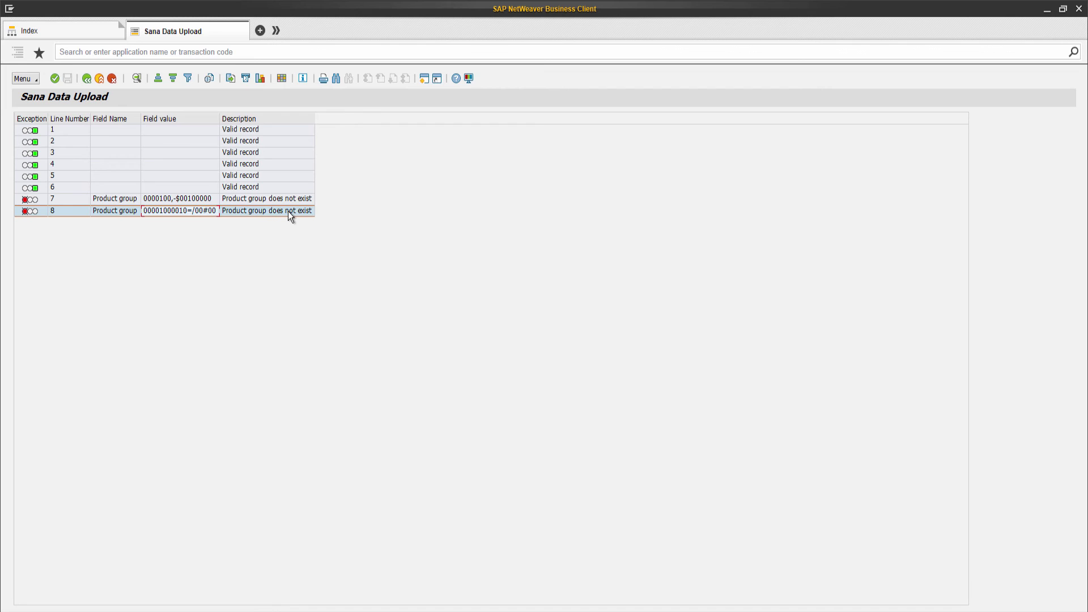
key(alt+Tab)
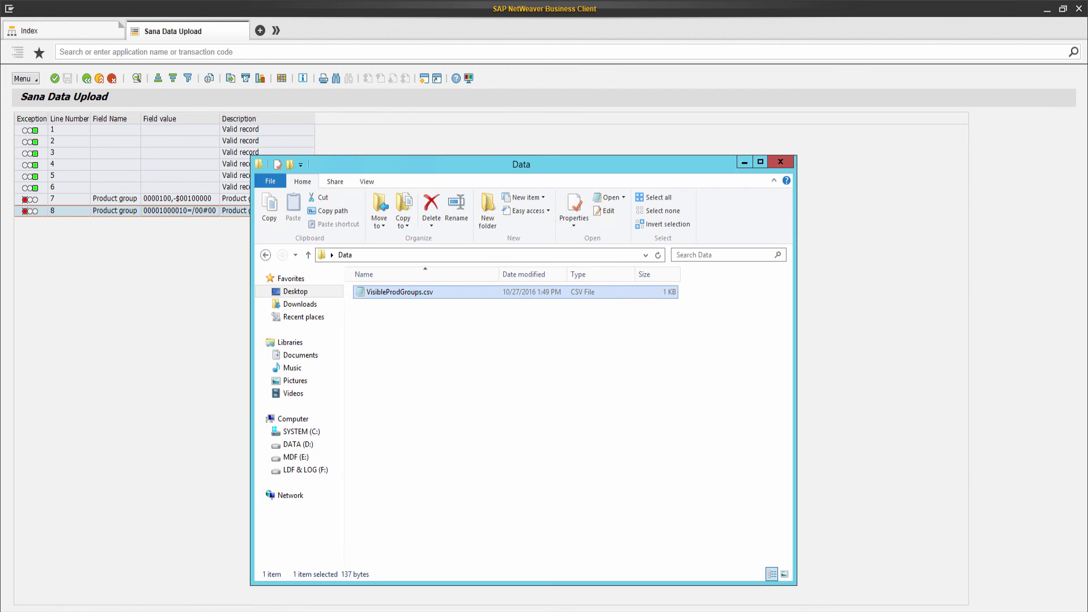
double_click(413, 291)
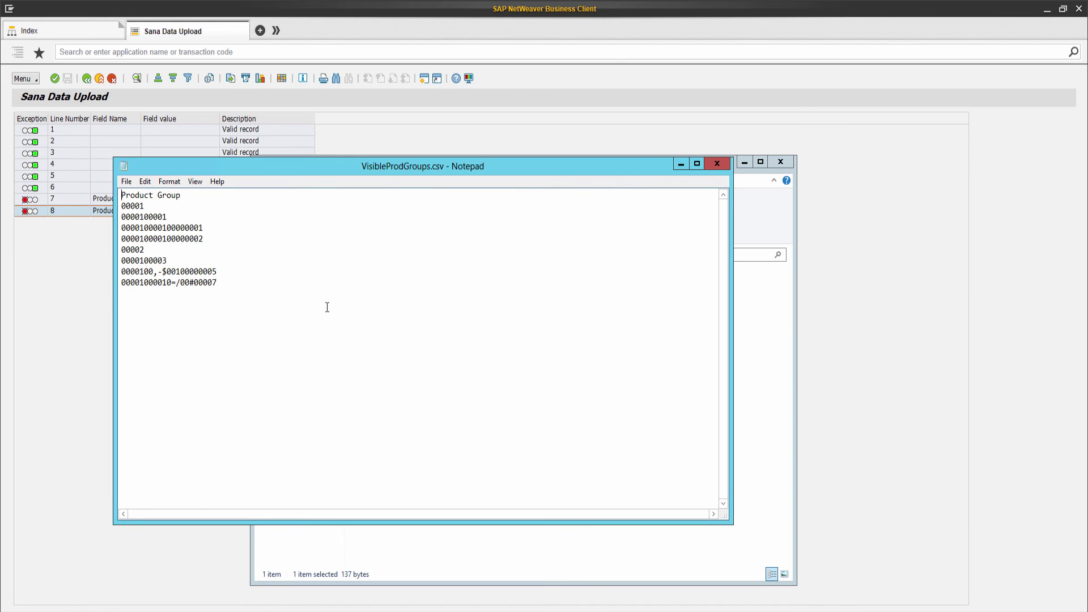
click(166, 272)
drag(153, 272, 189, 283)
click(98, 317)
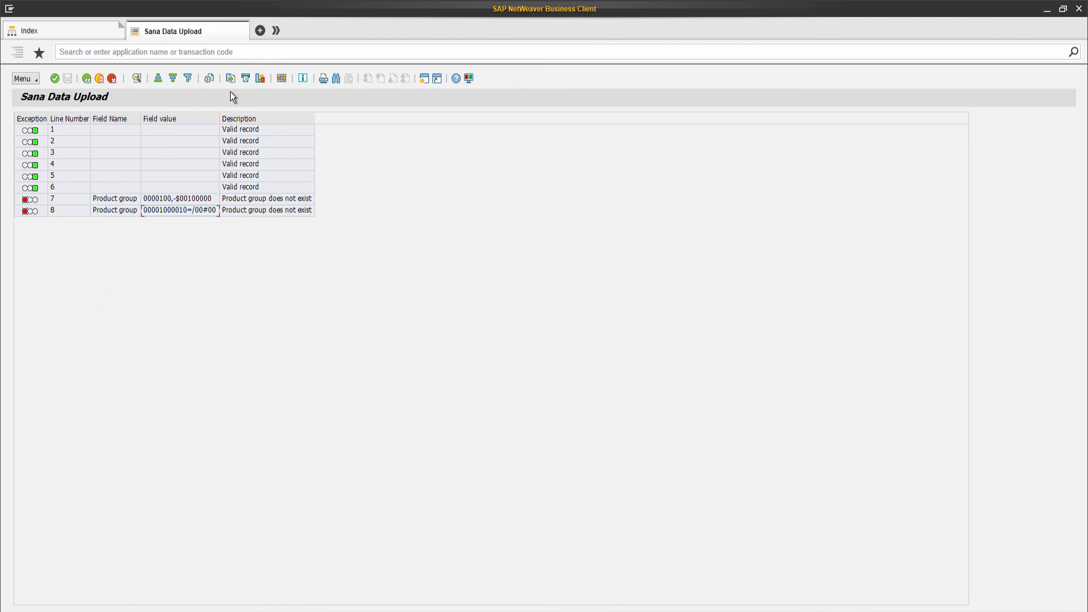
Go back to the Sana Data Upload selection screen and uncheck Test Run
click(85, 80)
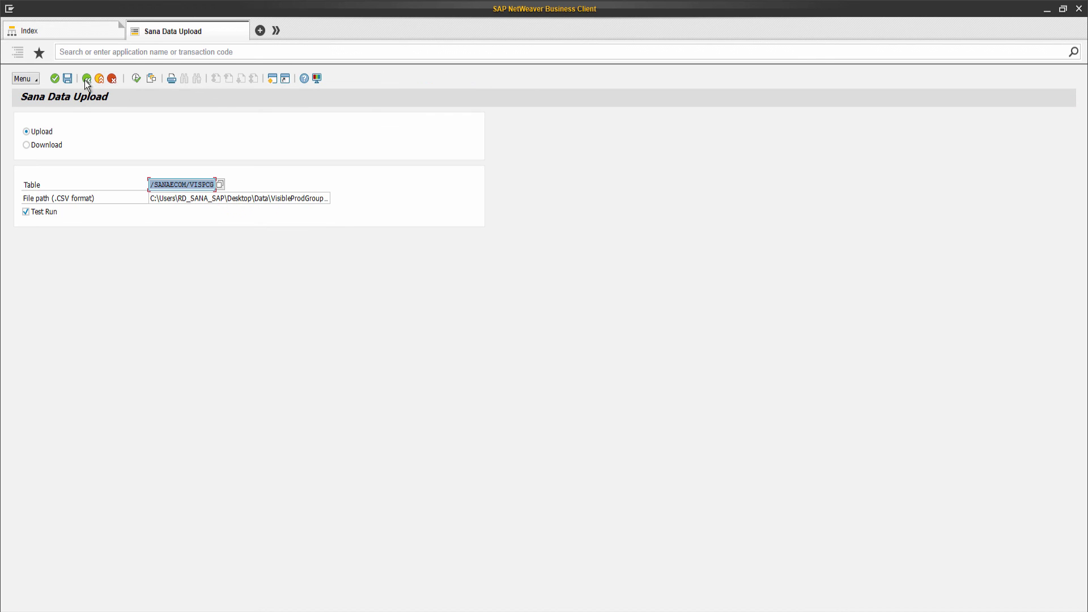
click(46, 216)
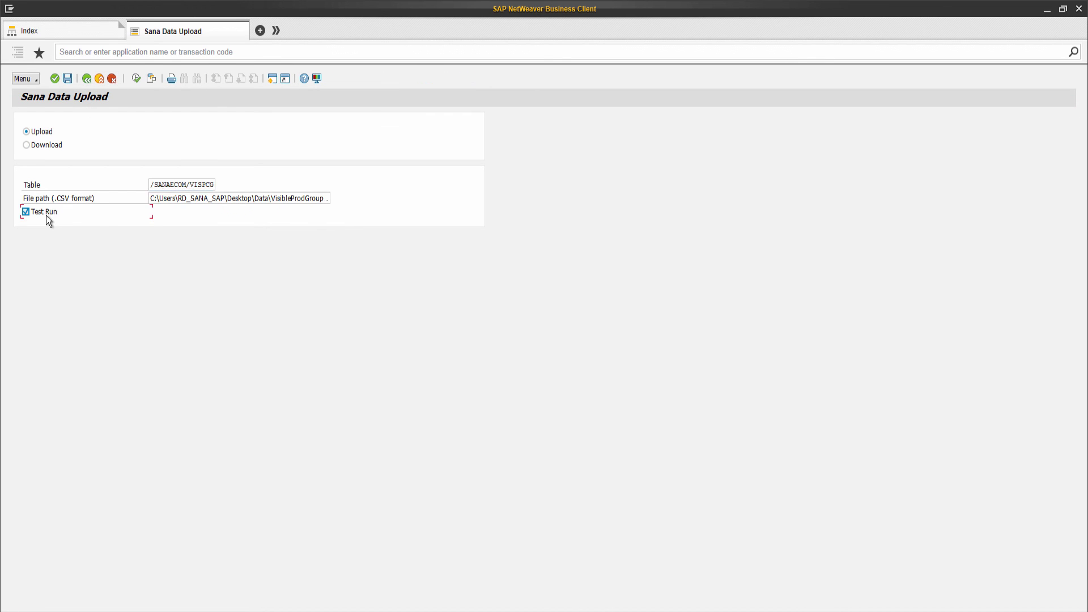